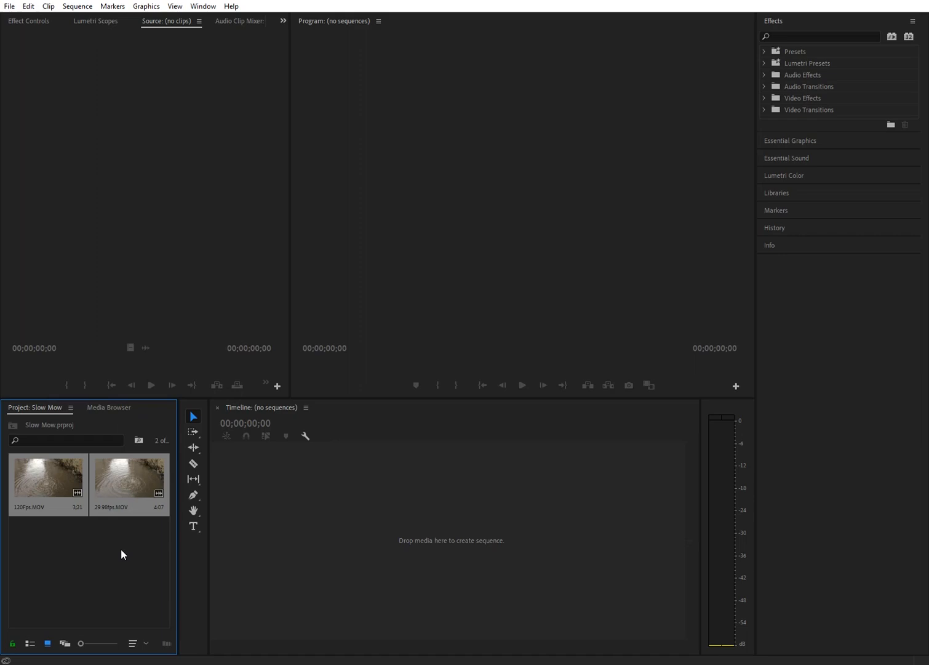
Mark a 1;17 range in the 120Fps.MOV source clip, create a sequence from it, and save the project
left_click(120, 548)
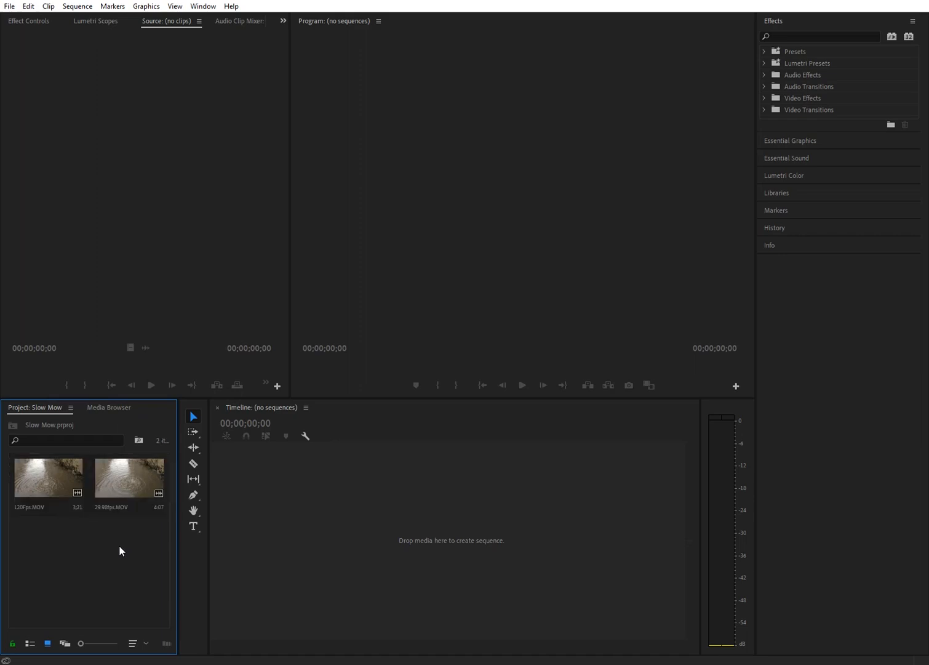
double_click(35, 480)
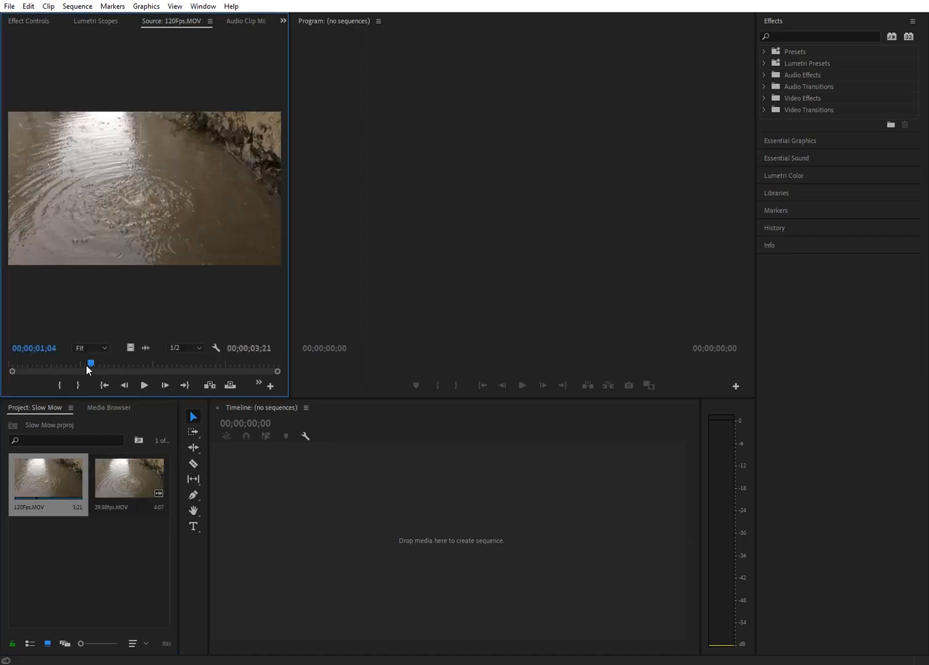
left_click_drag(88, 364, 349, 514)
left_click(54, 380)
left_click(85, 385)
left_click_drag(353, 436, 417, 440)
key("space")
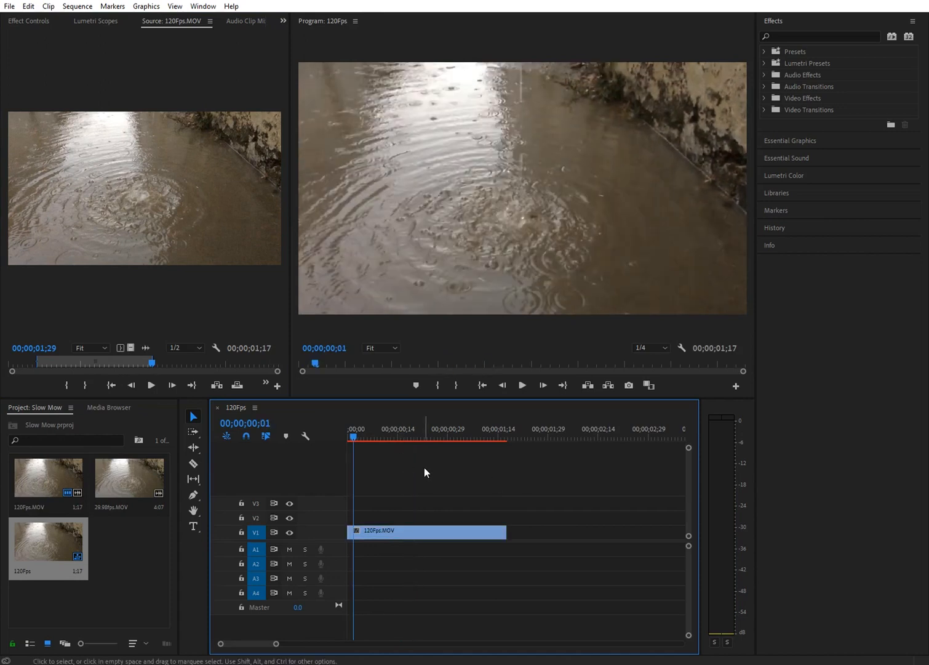
key("ctrl+s")
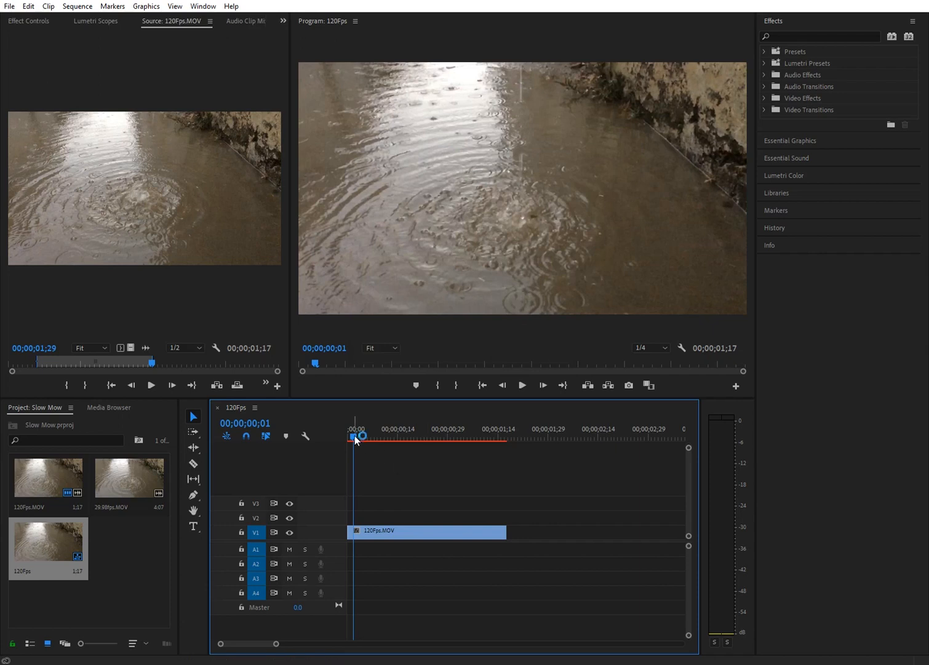
Return the playhead to the sequence start and set the program playback resolution to Full
left_click_drag(354, 436, 347, 436)
left_click(643, 348)
left_click(644, 361)
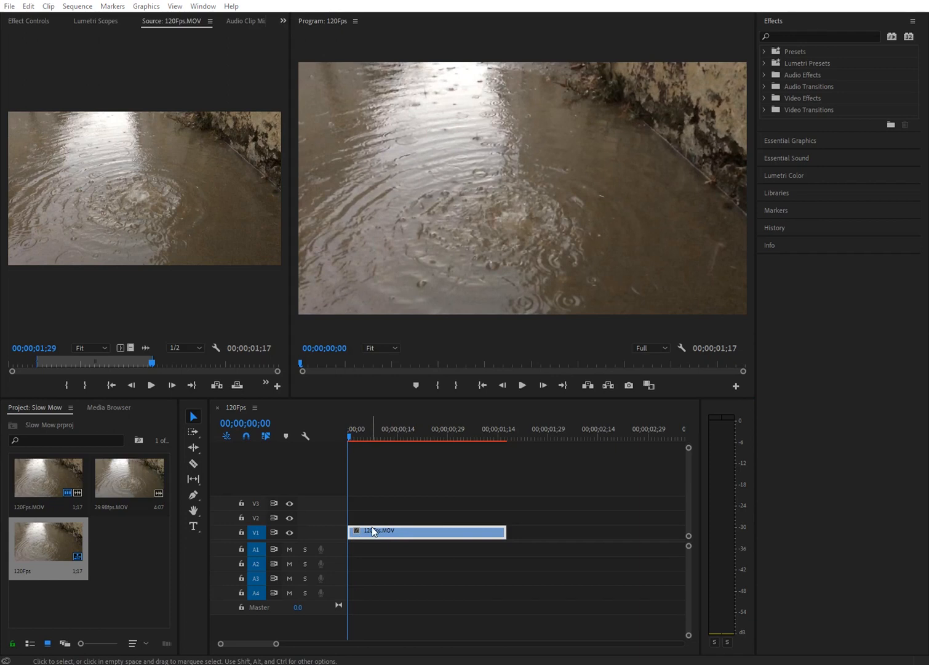
Expand track V1 and display the clip's Time Remapping Speed line
double_click(330, 531)
key("alt")
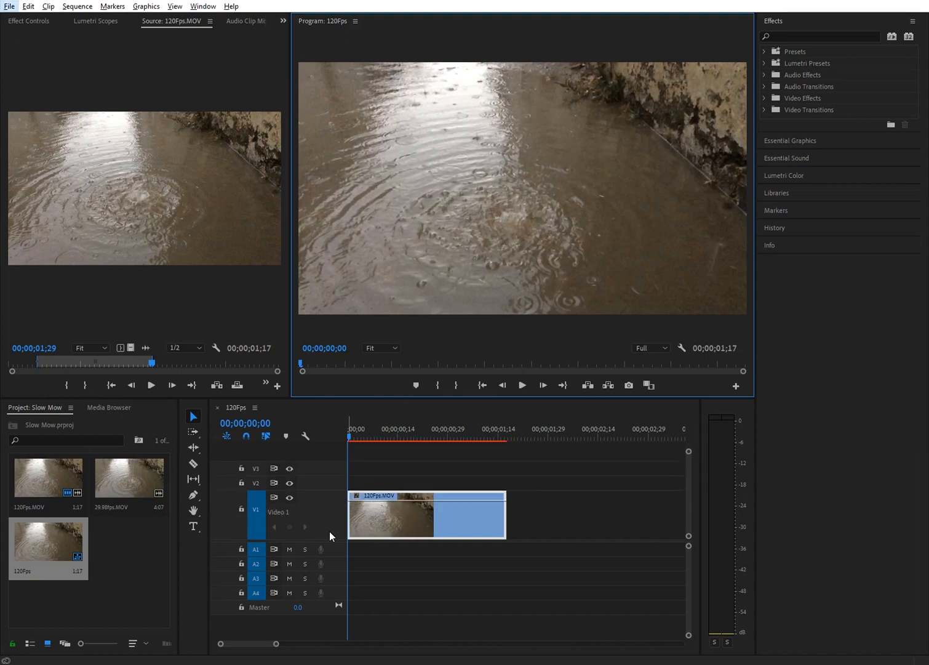
right_click(355, 500)
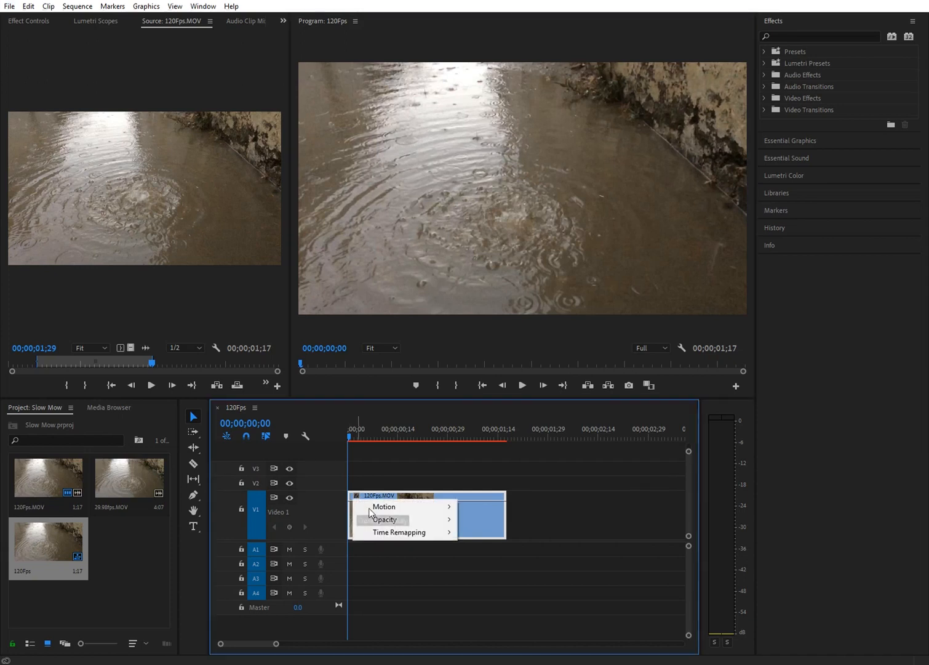
mouse_move(386, 535)
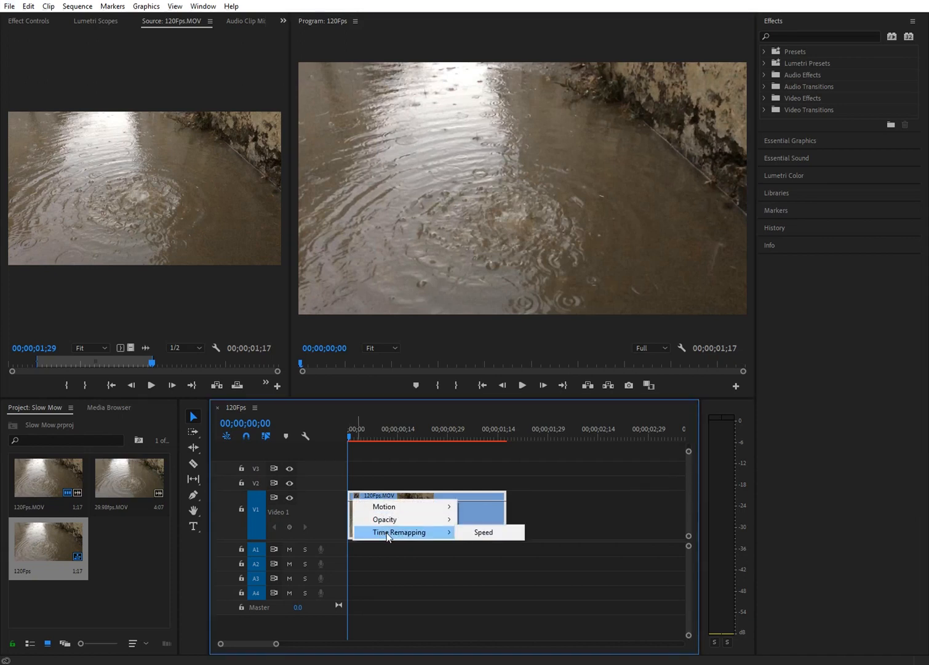
left_click(459, 533)
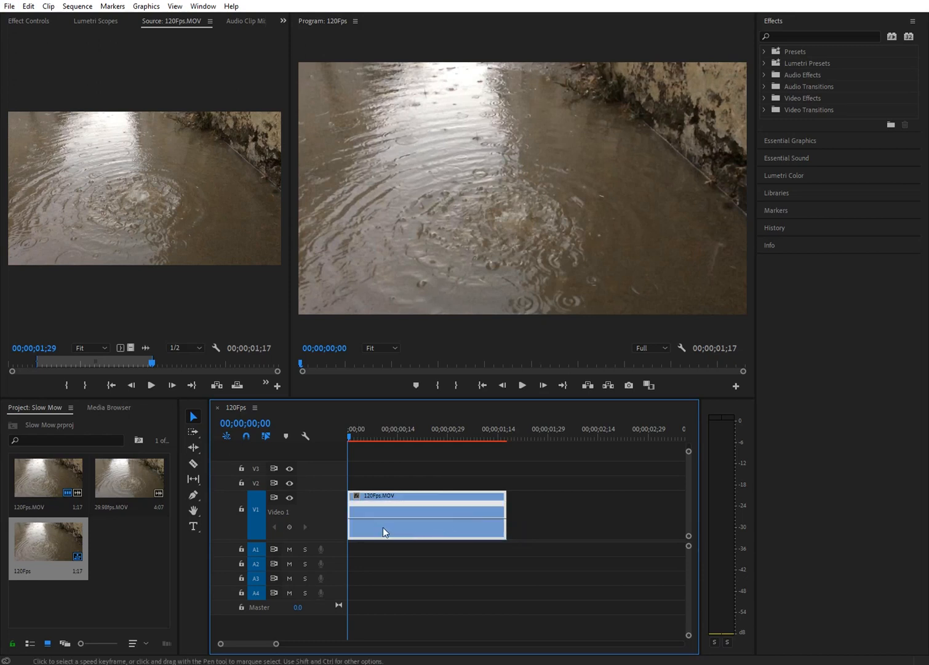
Lower the whole clip's remapped speed until it lasts about 5;09, and preview the slow motion
left_click_drag(349, 437, 383, 442)
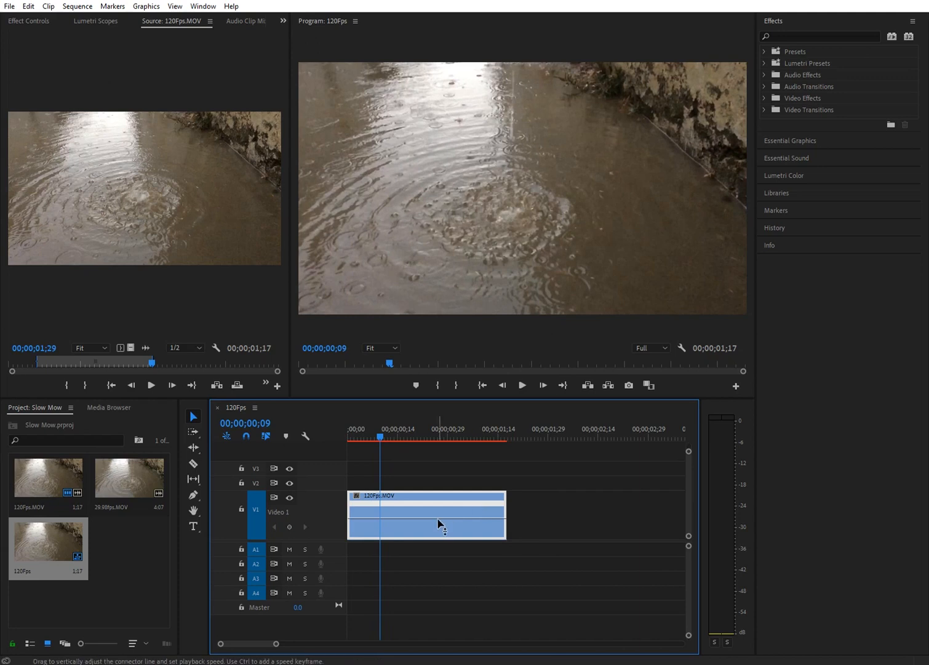
left_click_drag(438, 518, 438, 528)
key("space")
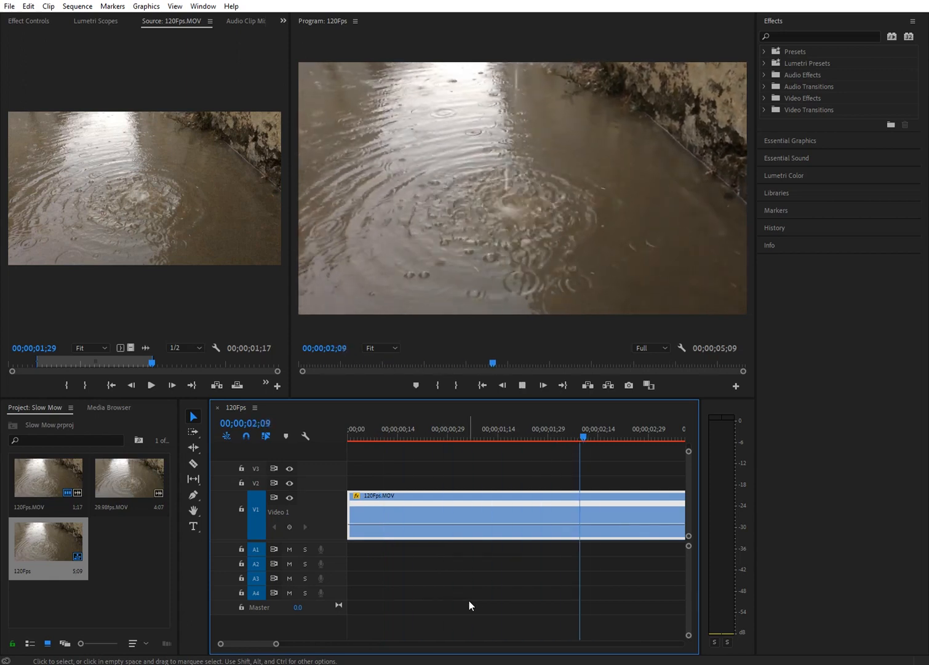
key("space")
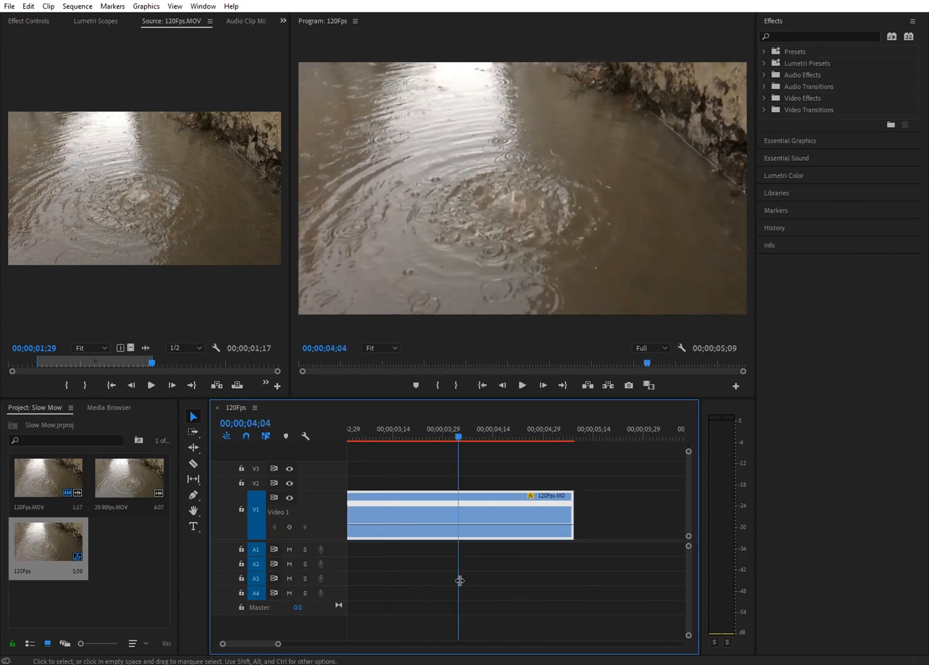
Slow the whole clip further to a duration of about 8;11, then 14;14, playing it back after each change
left_click_drag(437, 525, 435, 532)
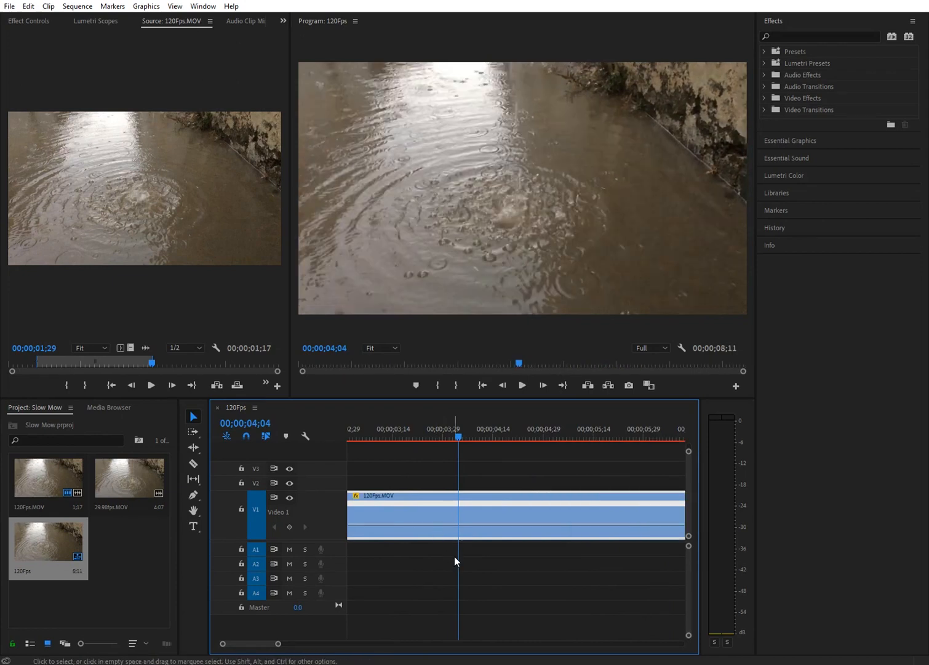
key("space")
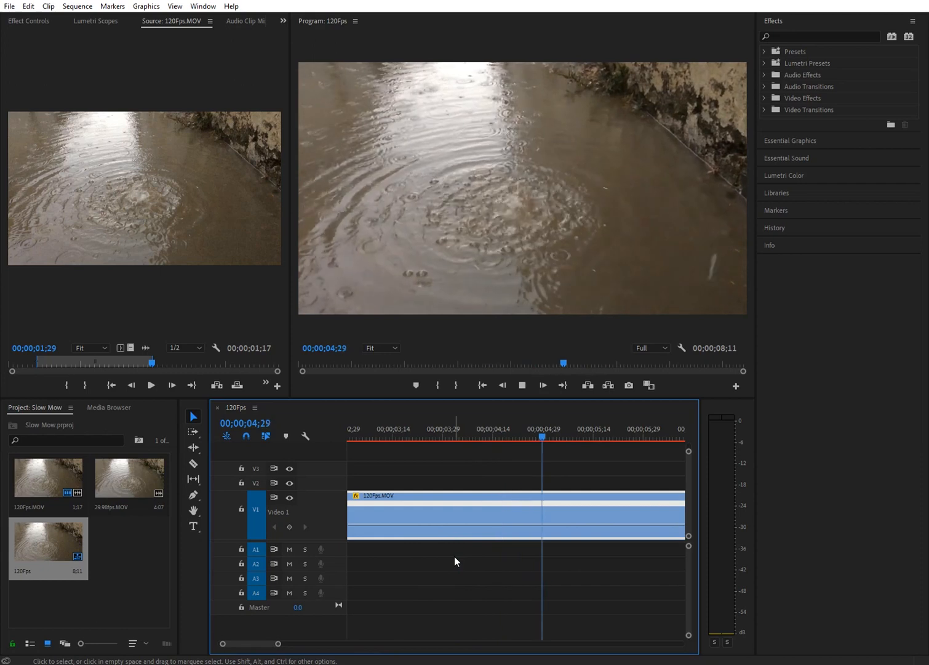
key("space")
left_click_drag(450, 527, 459, 552)
key("space")
key("space")
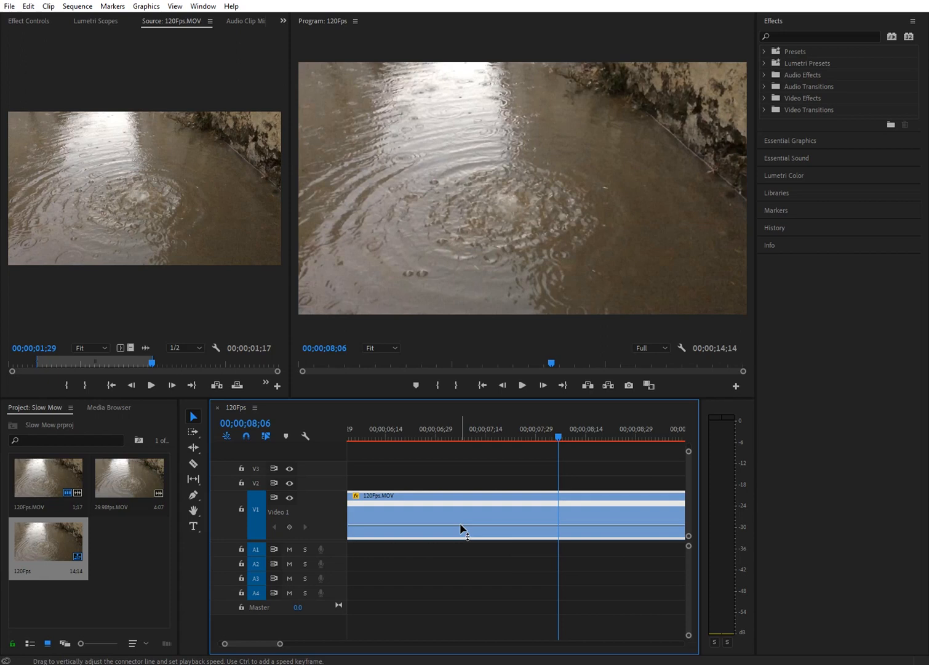
Raise the whole clip's remapped speed to 15% and play it back
left_click_drag(460, 522, 459, 522)
key("space")
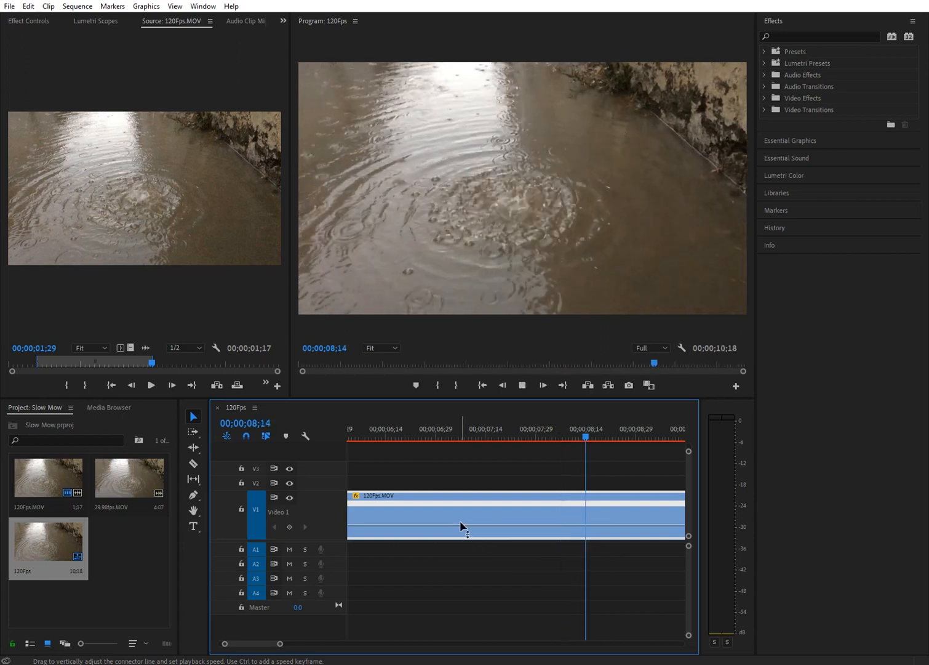
key("space")
Raise the speed line of the whole clip back to 98%
scroll(461, 524, "up", 10)
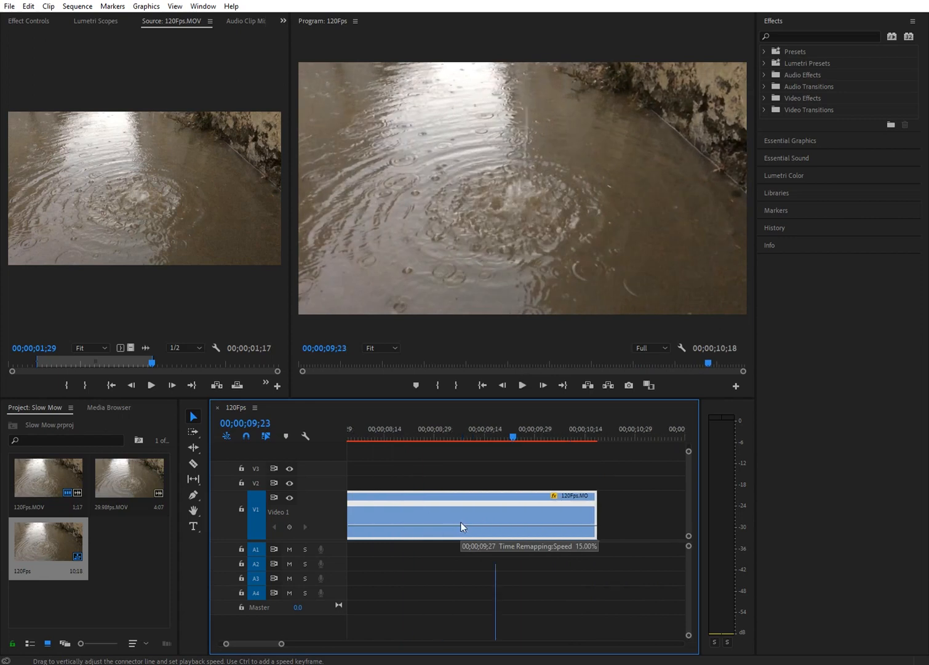
scroll(461, 527, "up", 10)
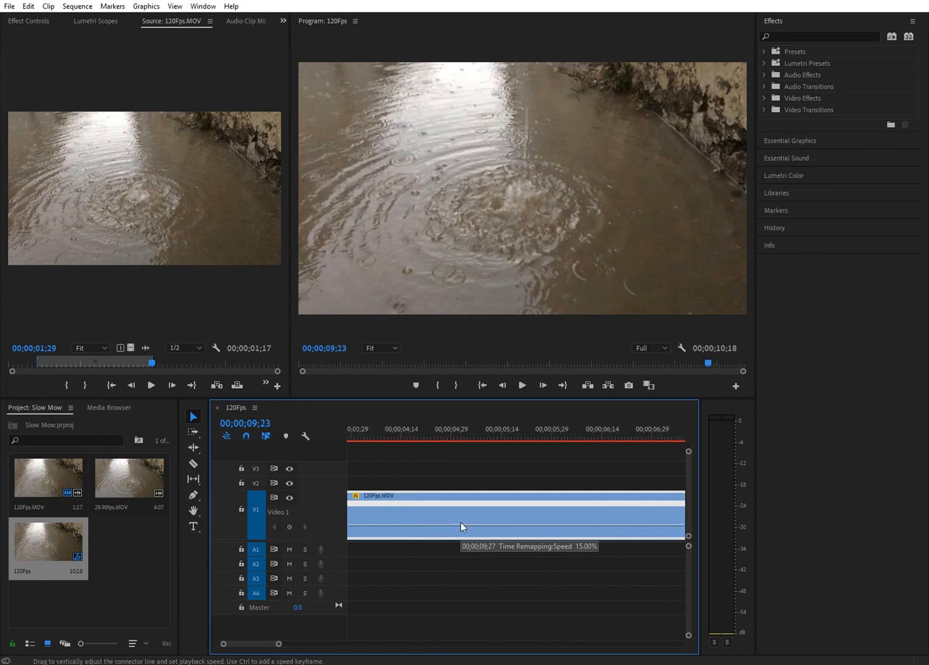
scroll(460, 523, "up", 2)
left_click_drag(459, 522, 461, 474)
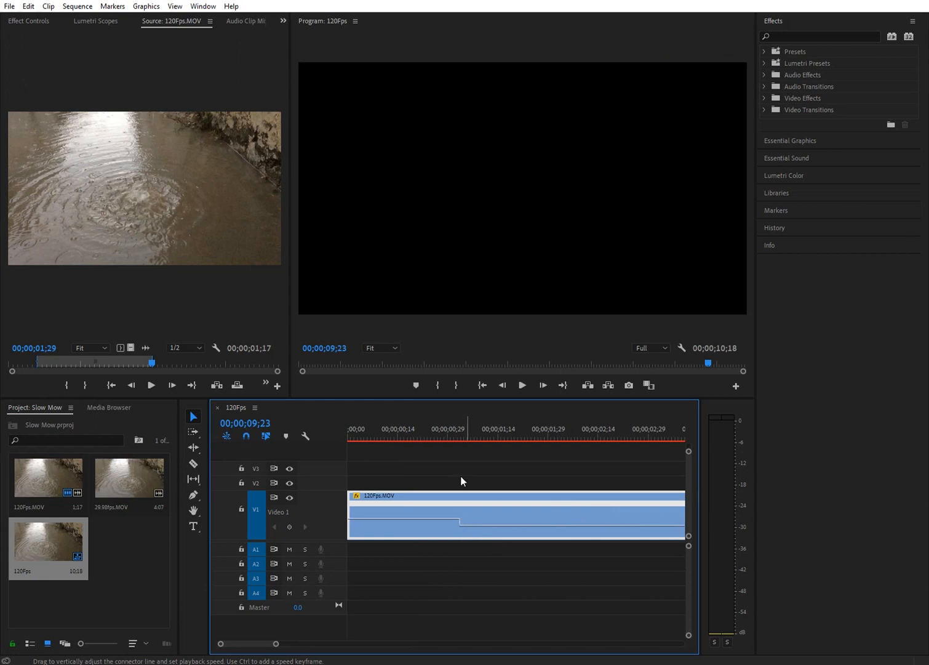
Add speed keyframes to the clip at 00;00;00;14 and 00;00;00;25
mouse_move(414, 439)
left_mouse_down()
mouse_move(369, 447)
mouse_move(398, 438)
left_mouse_up()
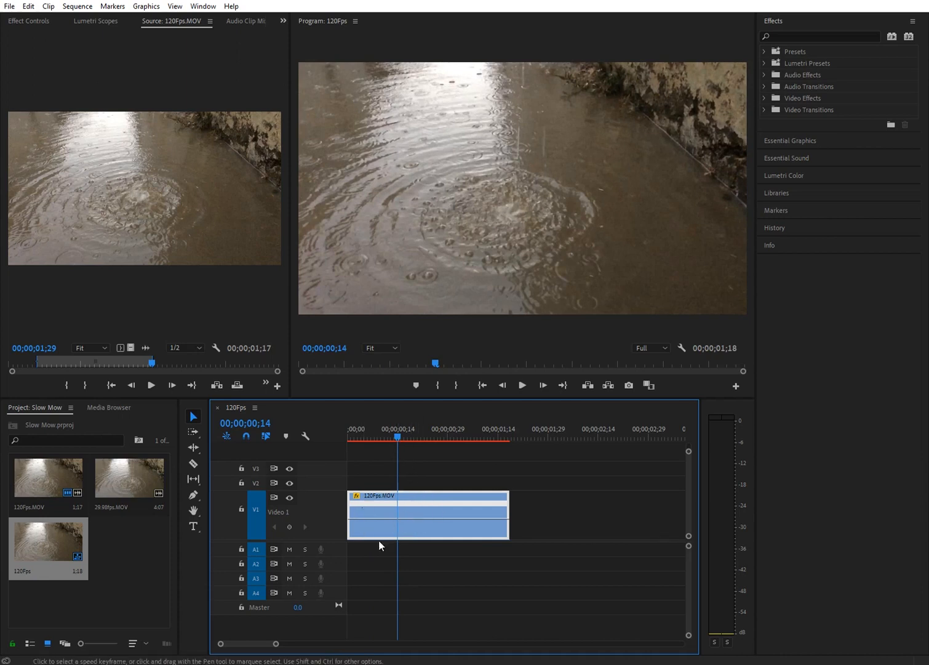
key("ctrl+s")
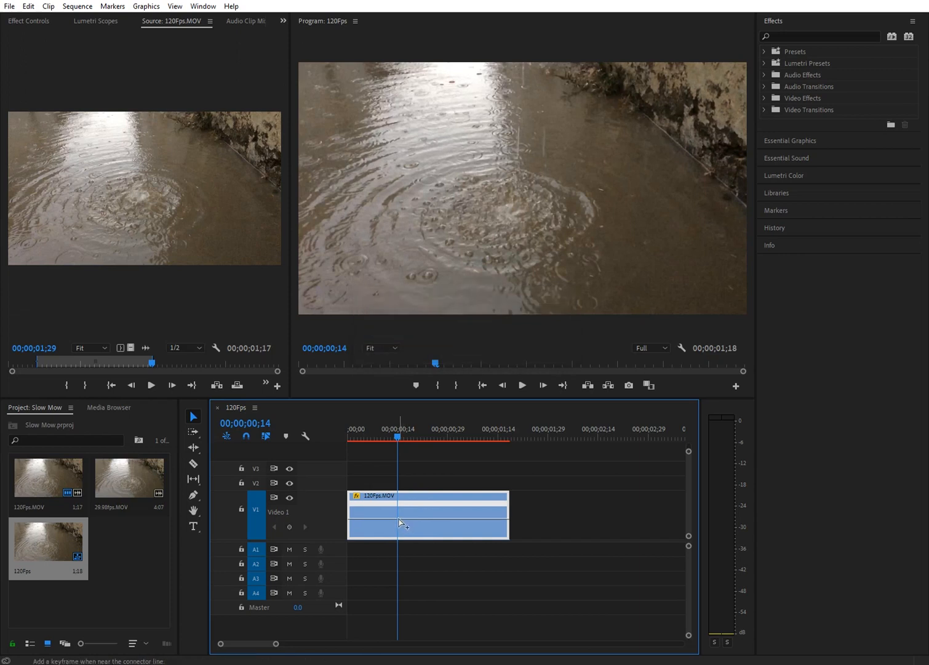
left_click(397, 520, "ctrl")
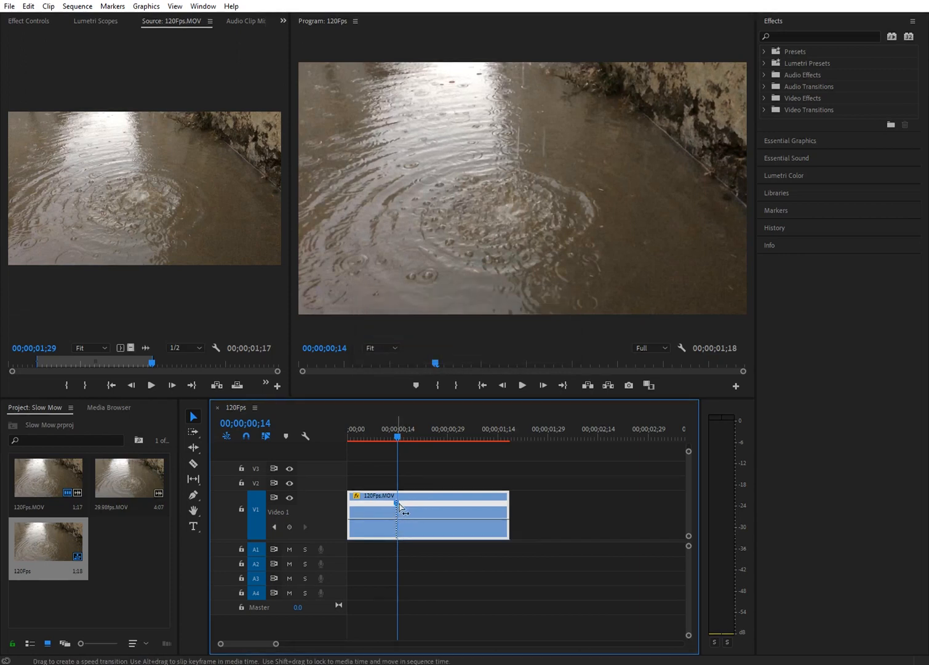
left_click_drag(399, 439, 436, 445)
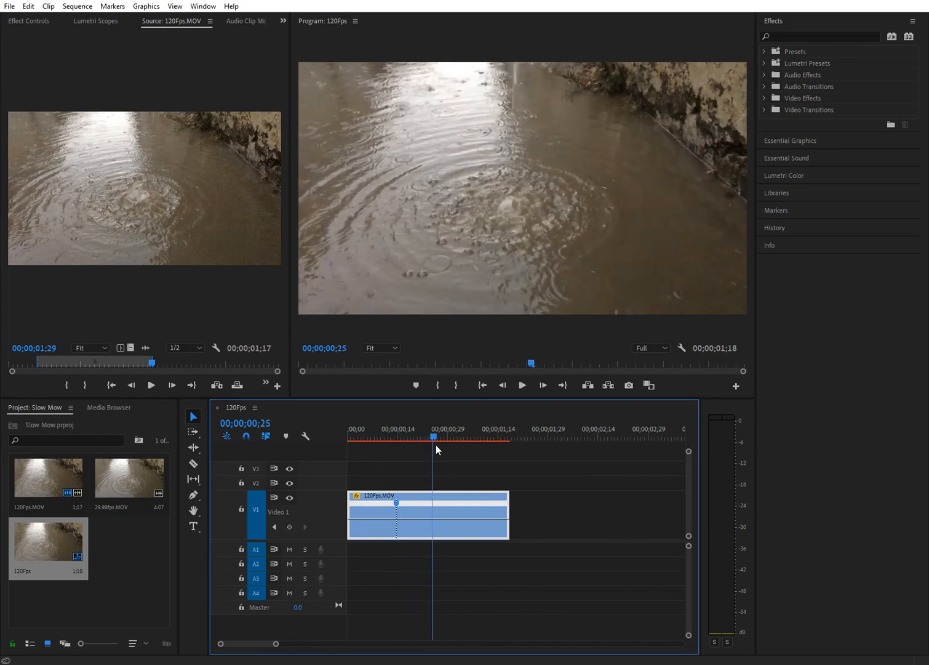
left_click(433, 520, "ctrl")
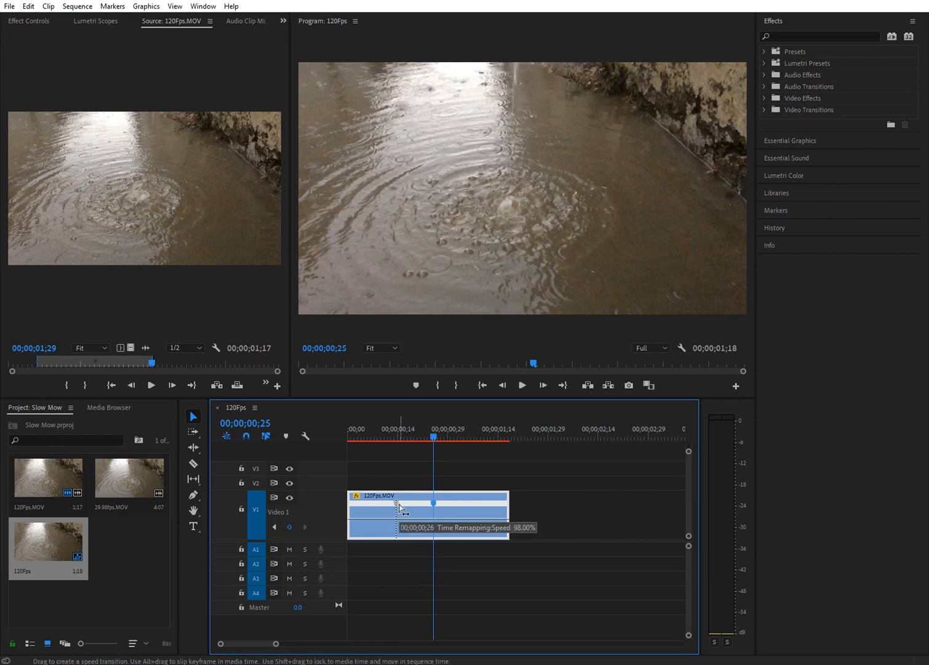
Split both speed keyframes apart to create gradual speed transitions
mouse_move(400, 504)
left_mouse_down()
mouse_move(412, 506)
mouse_move(394, 506)
left_mouse_up()
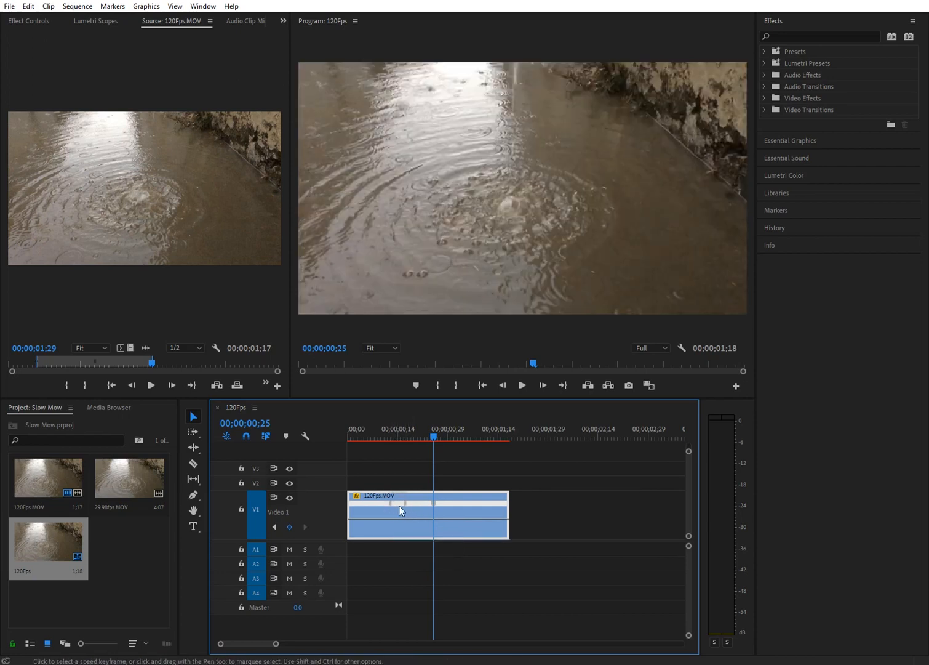
left_click(438, 504)
left_click_drag(437, 506, 452, 506)
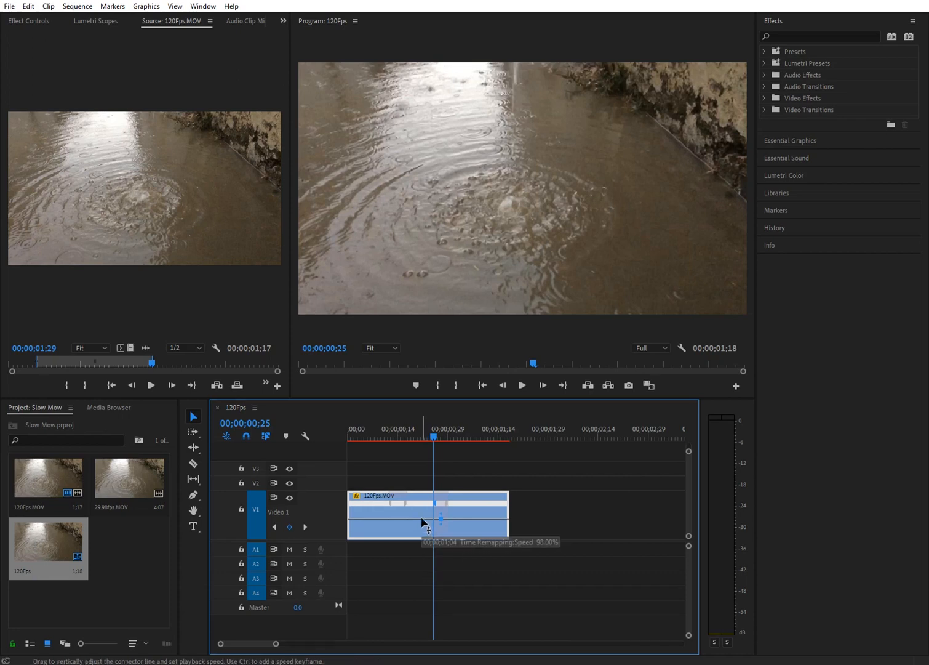
Lower the speed of the section between the keyframes until the clip lasts about 2;20, and preview the ramp from the start
left_click_drag(425, 521, 422, 561)
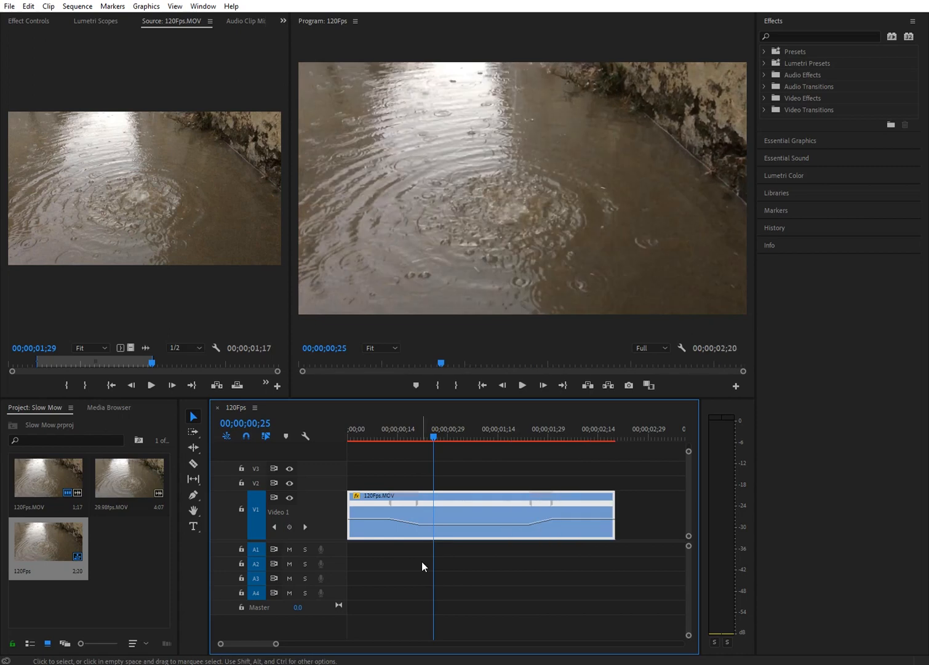
left_click(344, 441)
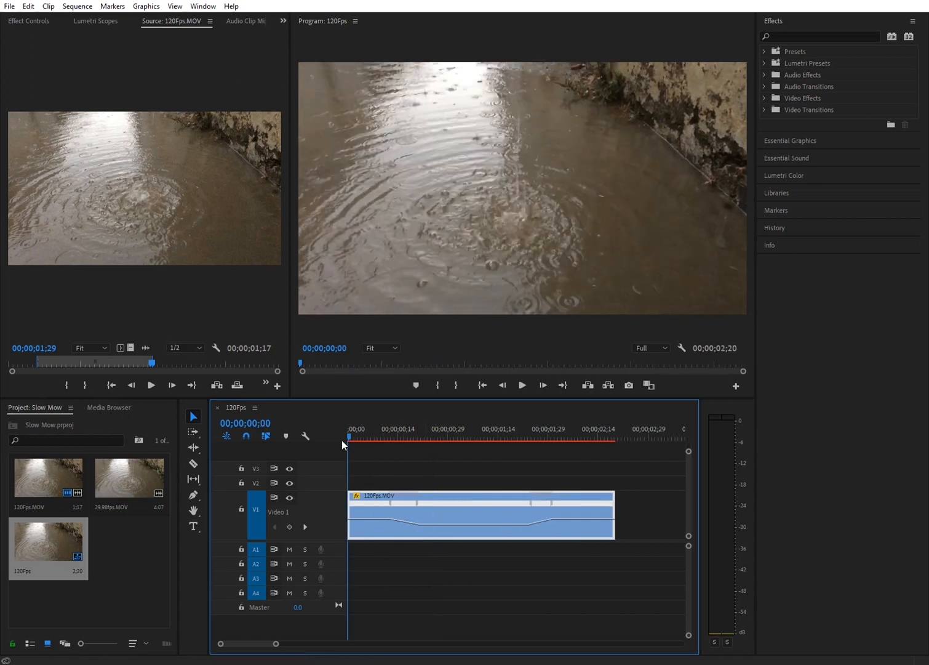
key("space")
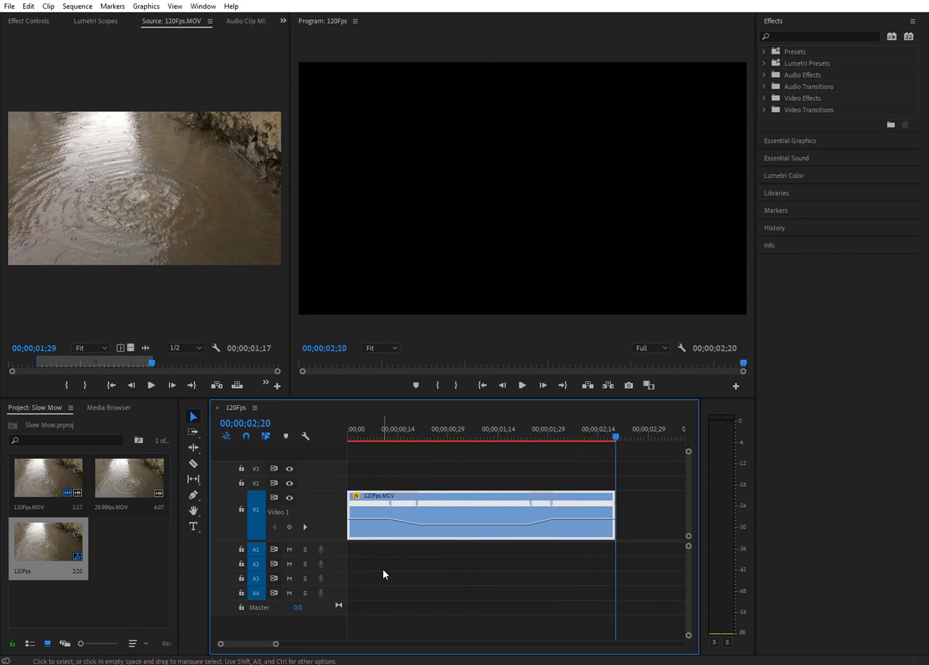
left_click_drag(451, 440, 340, 448)
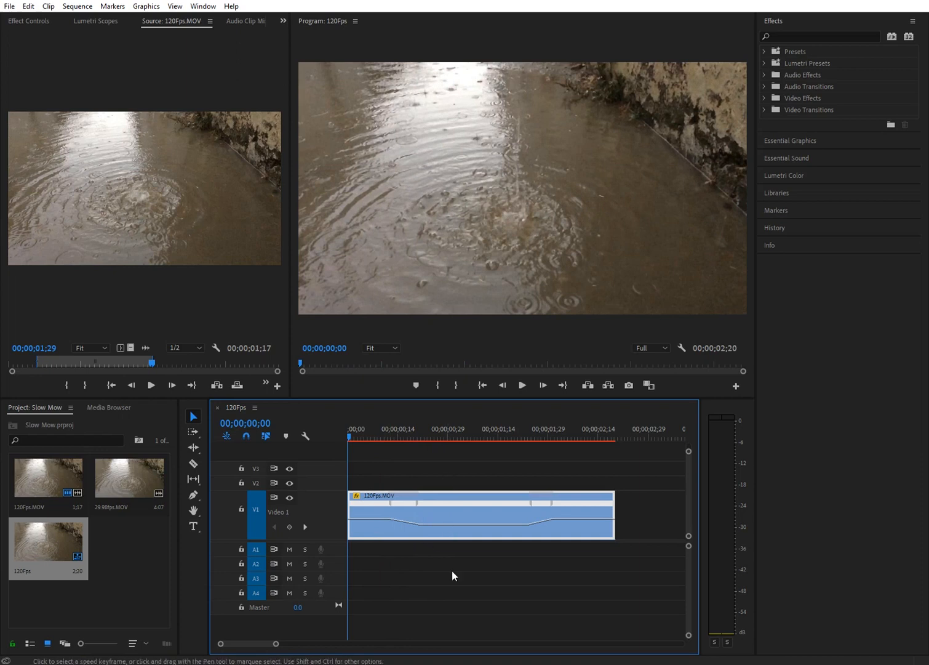
key("space")
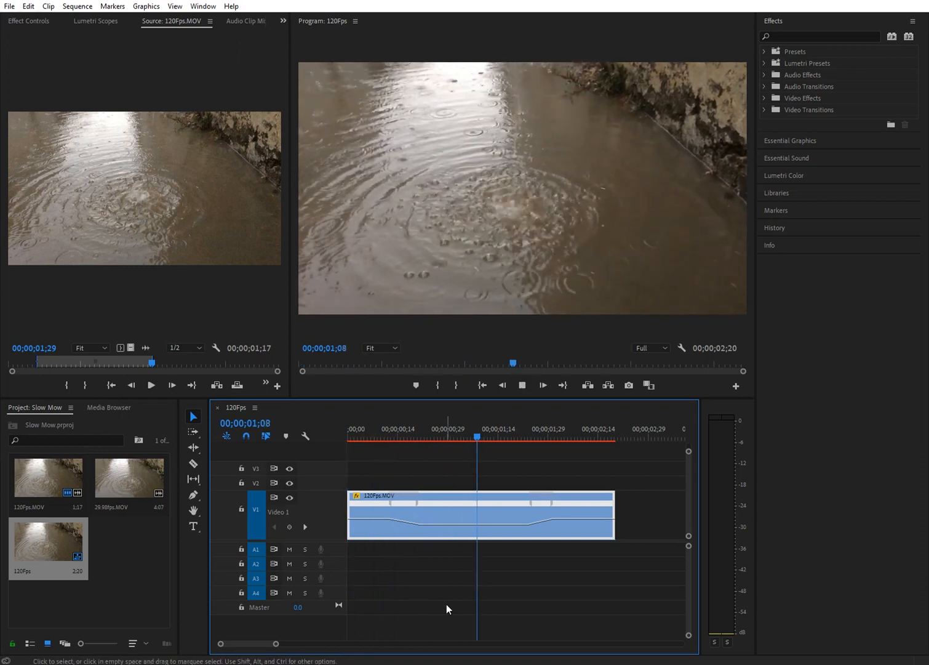
key("space")
Slow the middle section further until the clip lasts about 3;12, and play the sequence from the start
left_click_drag(469, 525, 469, 528)
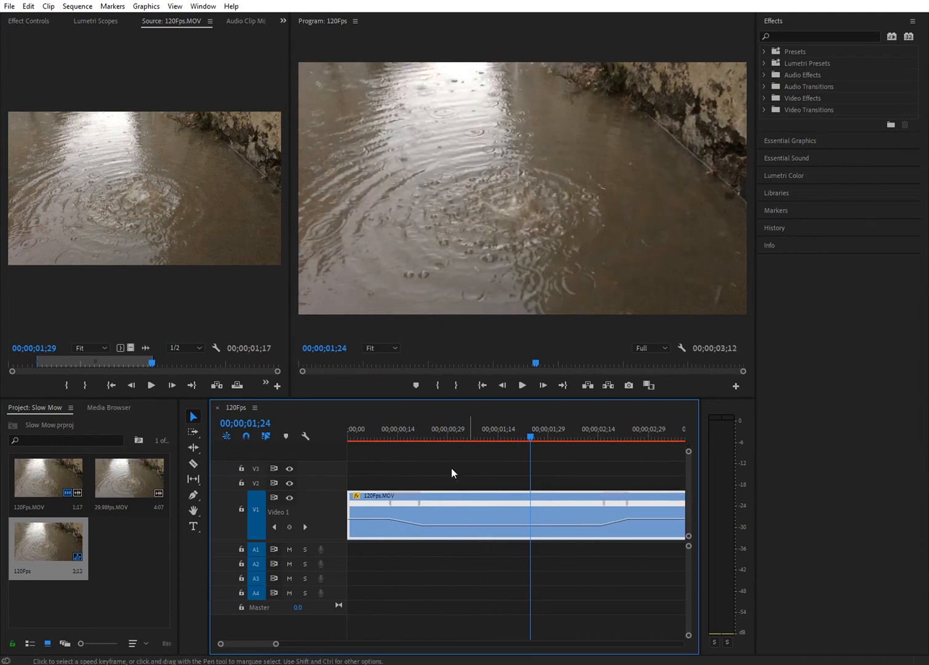
left_click(350, 438)
key("space")
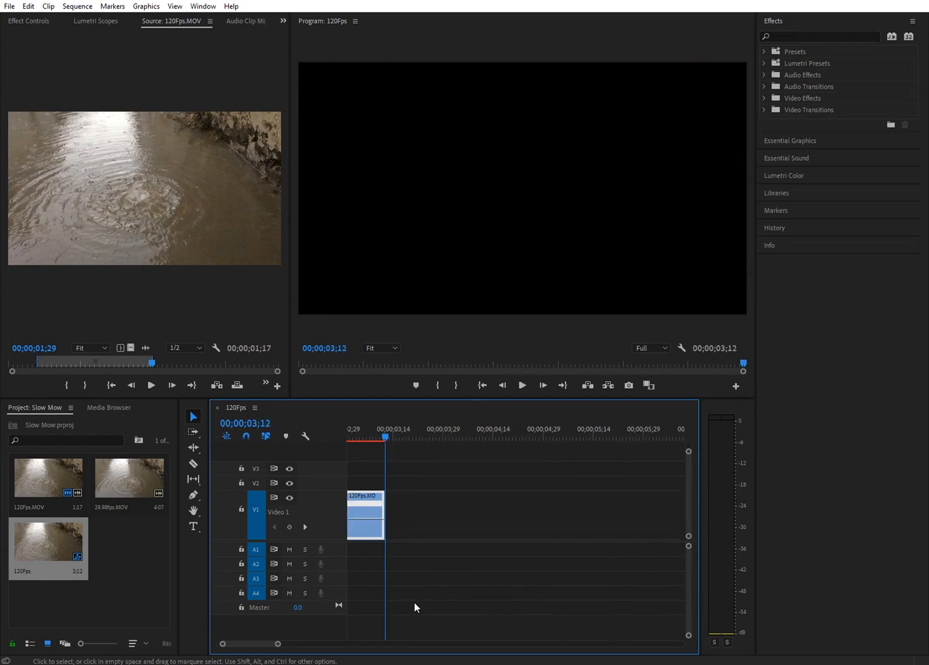
Delete the speed-ramped 120Fps.MOV clip from the sequence
scroll(414, 602, "up", 6)
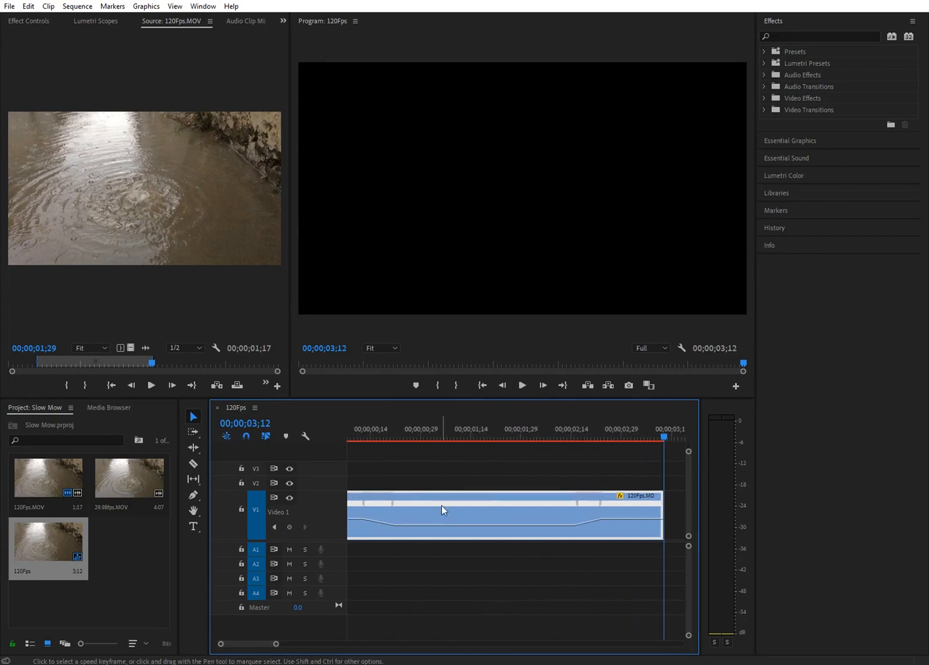
key("Delete")
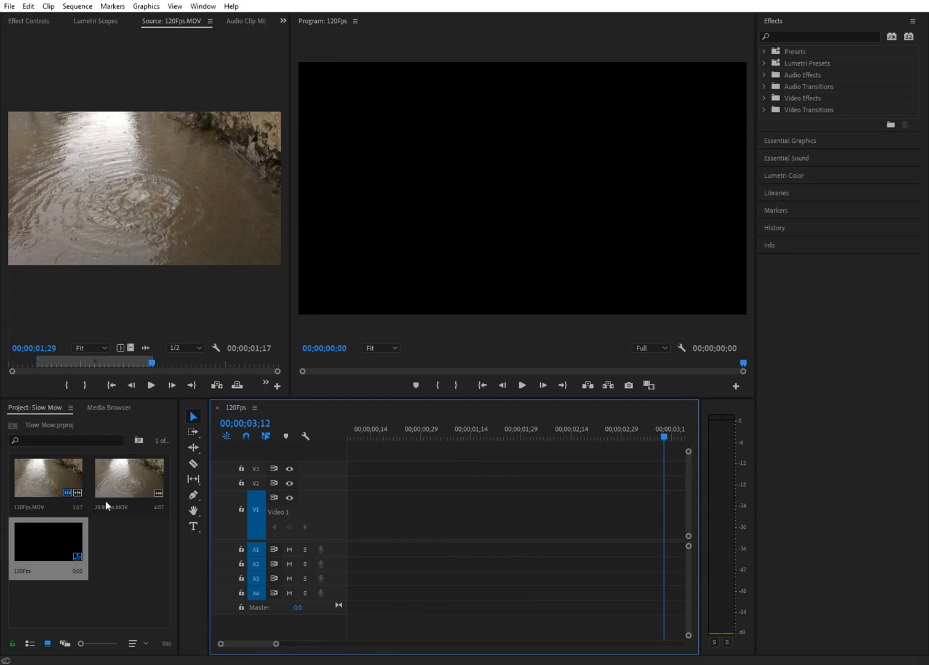
Mark an excerpt of 29.98fps.MOV about 1:27 long, ending at 2:14, and place it at the start of track V1
double_click(114, 480)
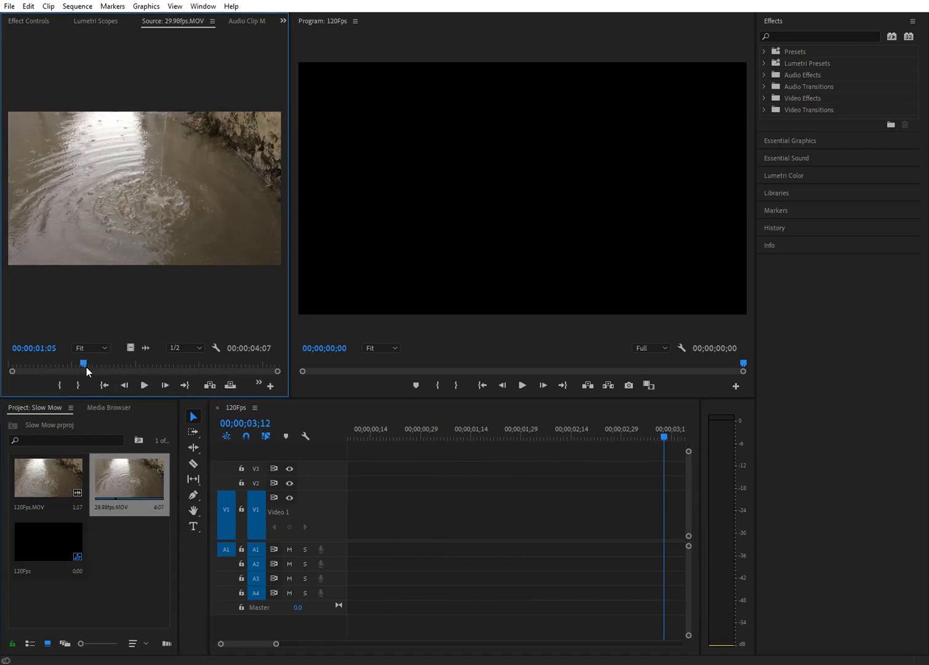
key("ctrl+s")
left_click_drag(83, 362, 344, 508)
left_click(59, 386)
left_click(86, 384)
left_click(456, 356)
left_click(407, 435)
mouse_move(398, 439)
left_mouse_down()
mouse_move(365, 438)
mouse_move(404, 440)
mouse_move(383, 441)
left_mouse_up()
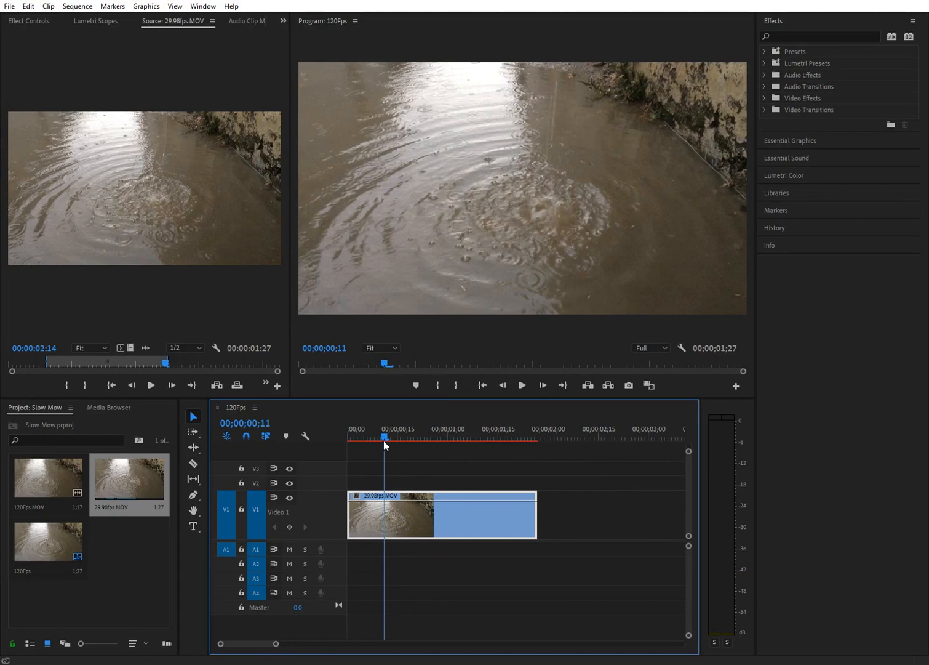
Show the 29.98fps.MOV clip's Time Remapping Speed line, lower it until the clip lasts about 4;16, and preview the slow motion
right_click(356, 497)
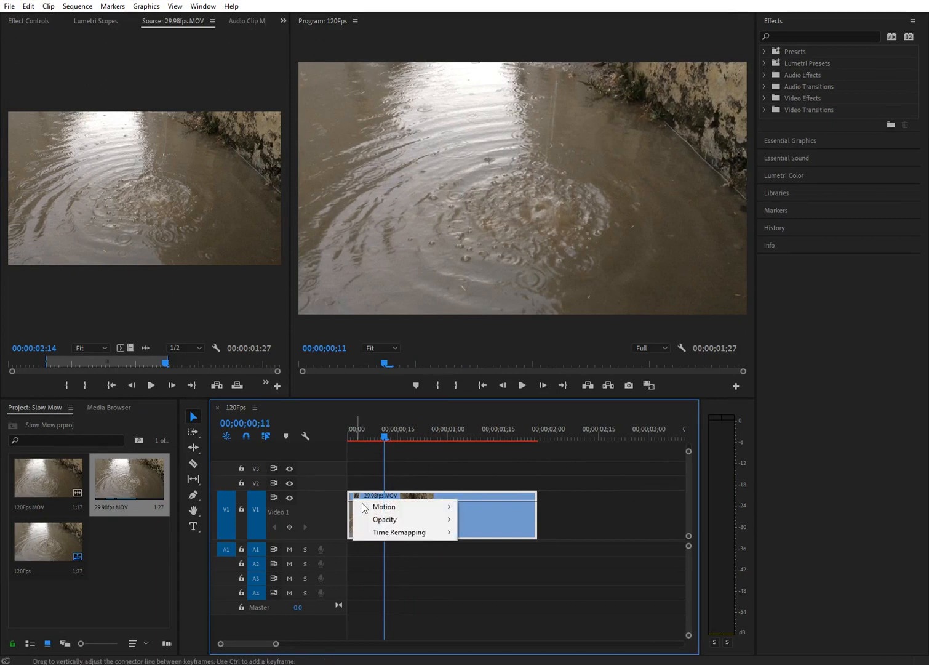
mouse_move(429, 534)
left_click(462, 533)
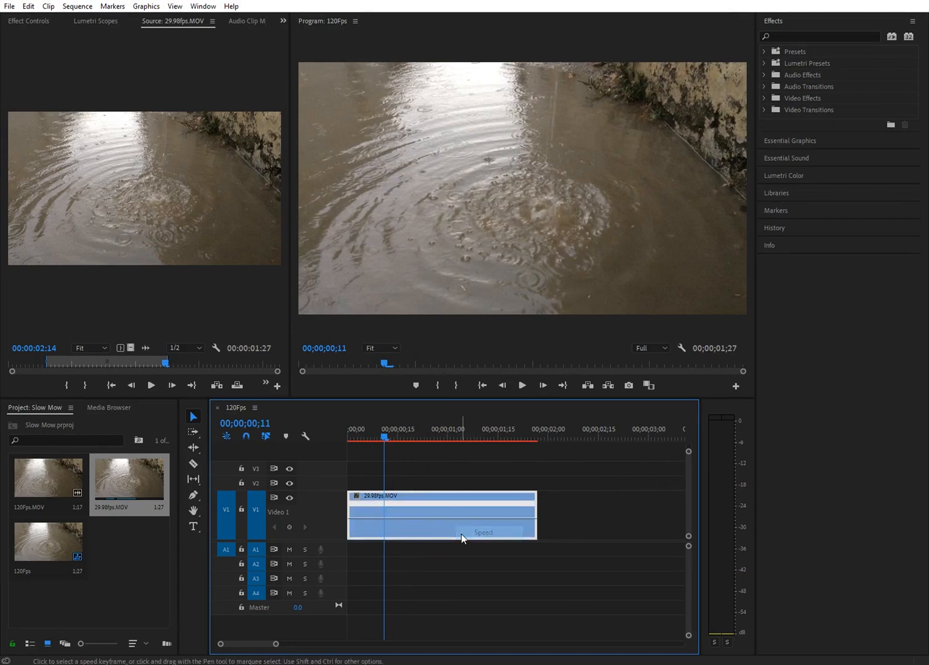
left_click_drag(430, 520, 442, 529)
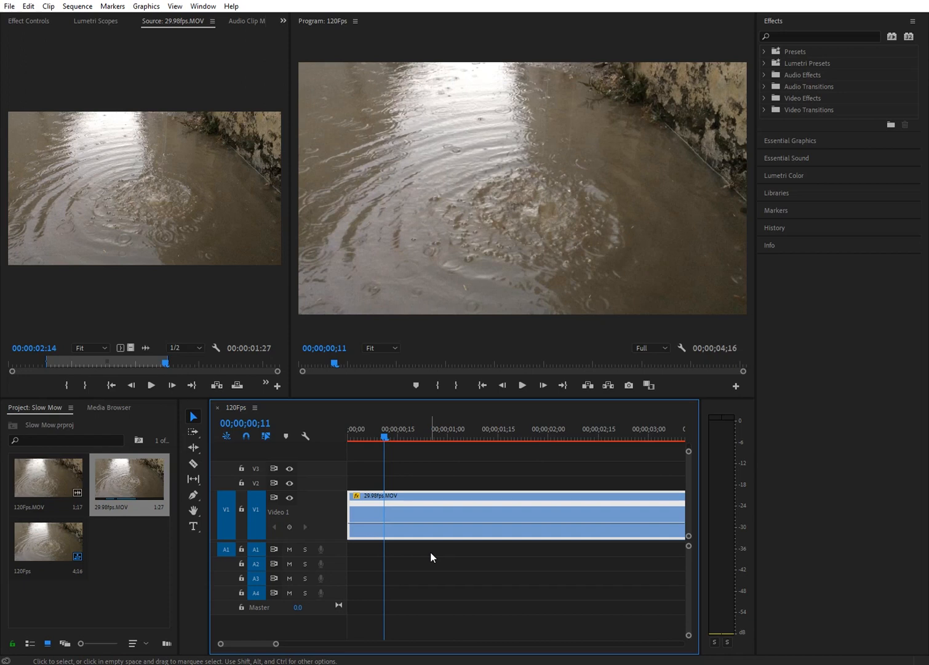
key("space")
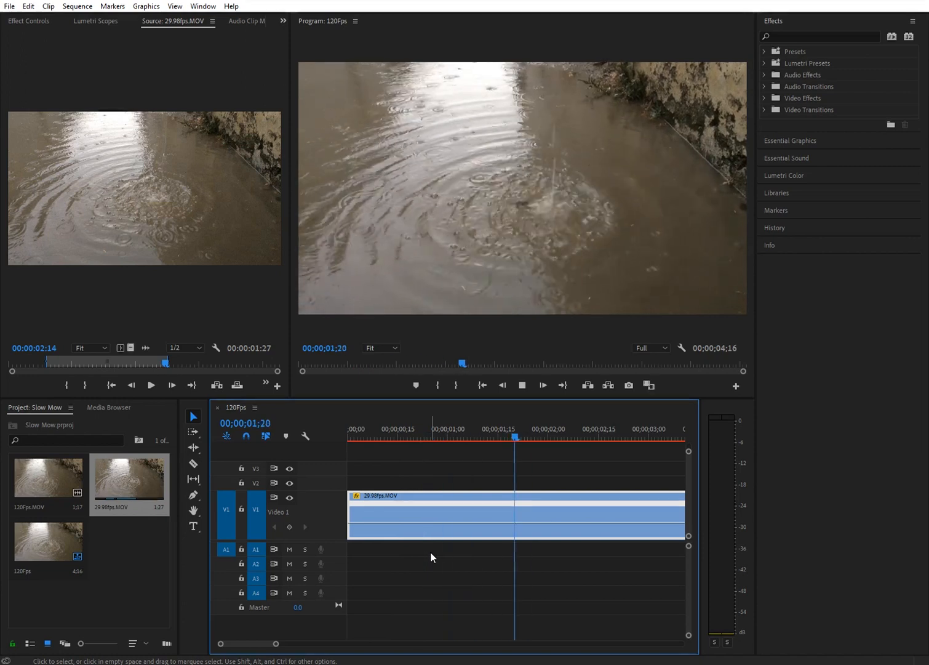
key("space")
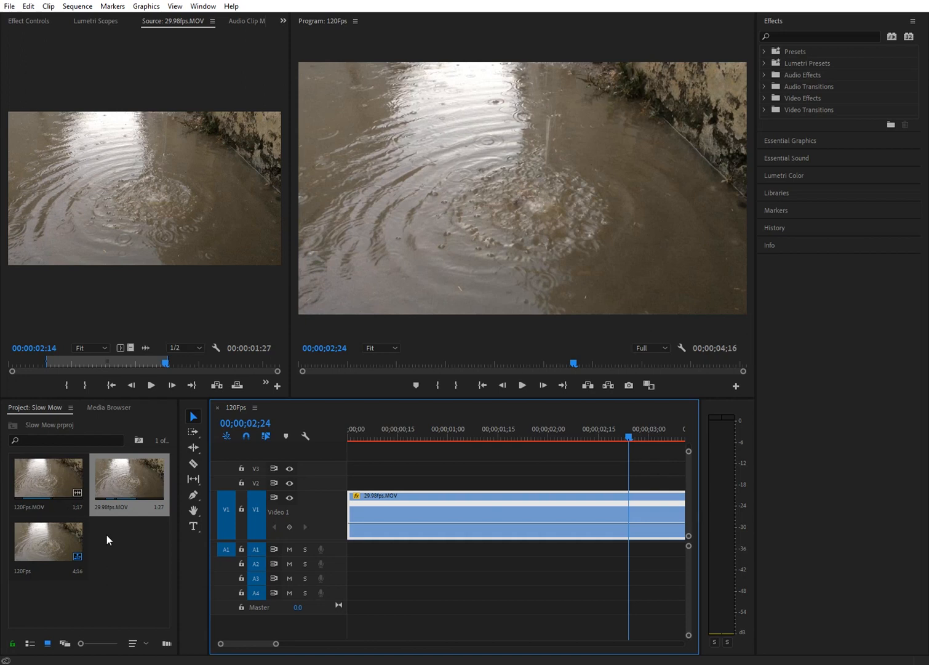
Save the project and play the slowed 29.98fps.MOV clip from the start of the sequence
key("ctrl+s")
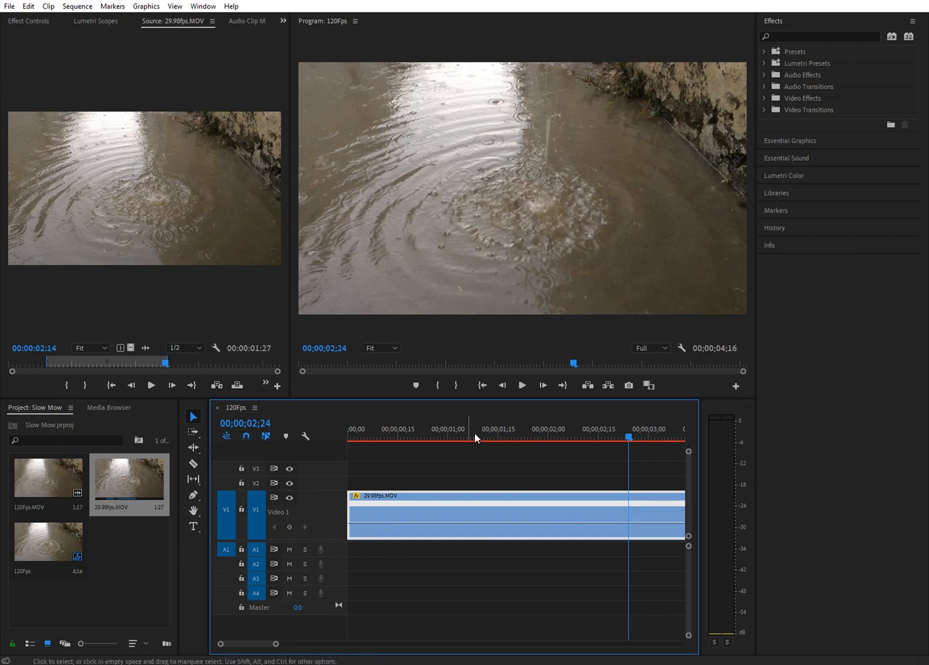
left_click(483, 387)
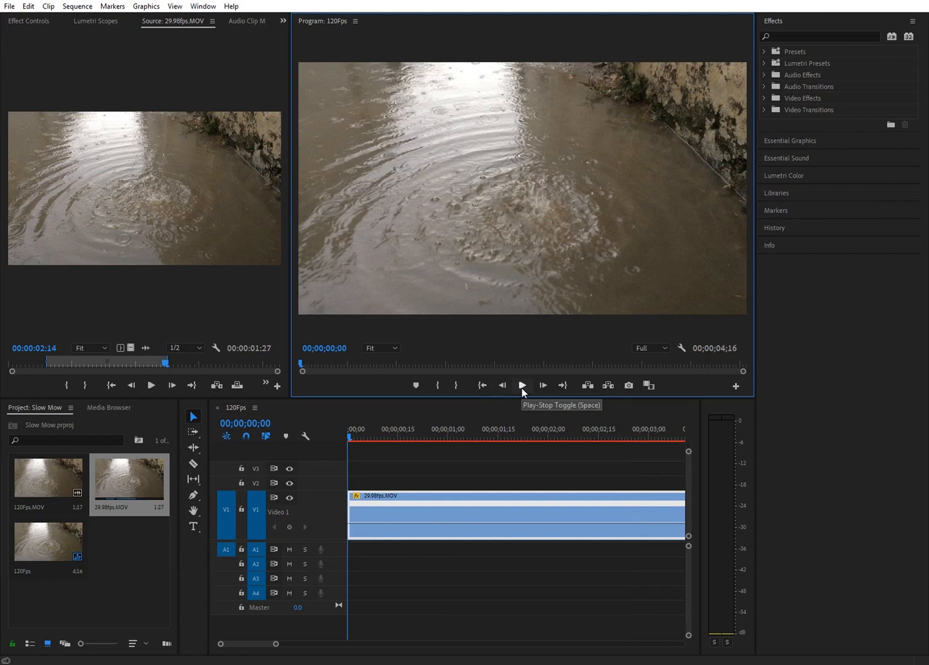
left_click(522, 385)
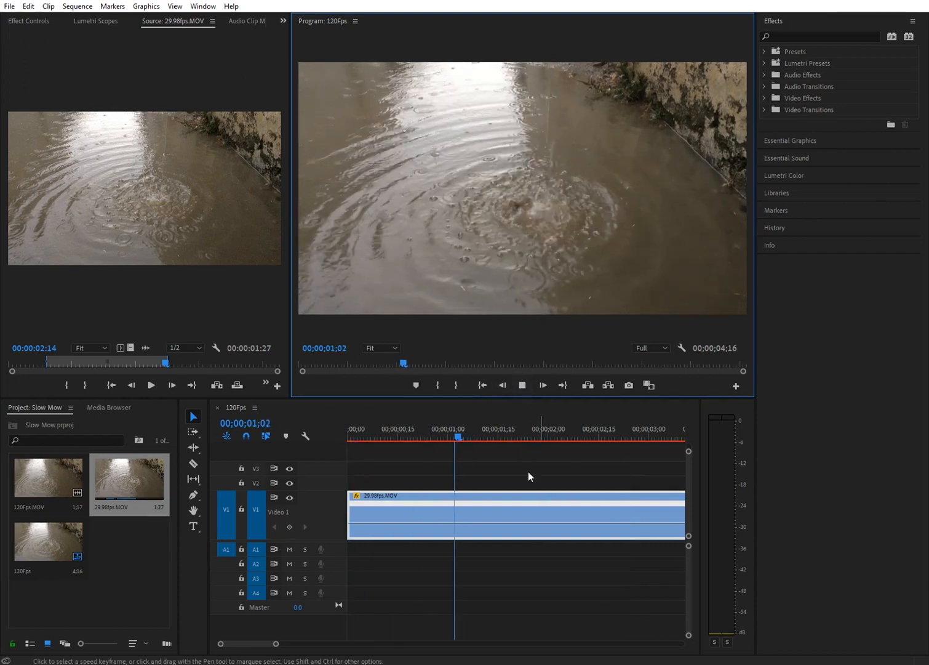
left_click(520, 386)
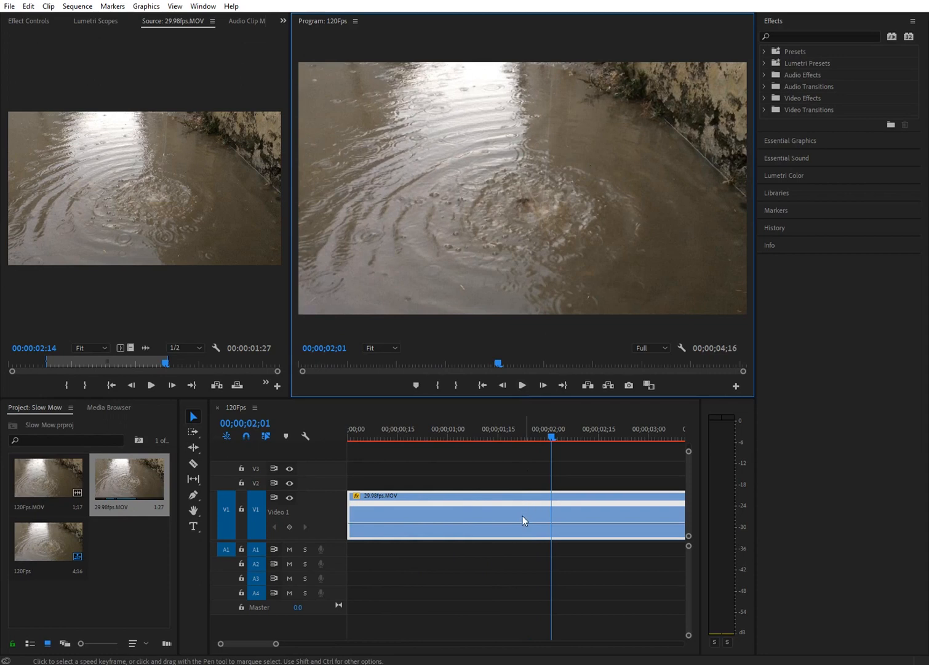